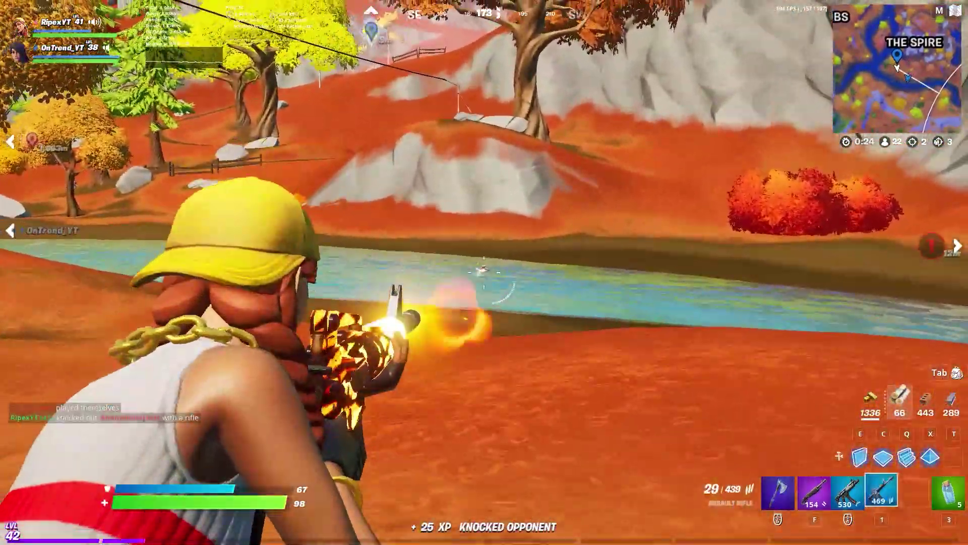
Swap between pump shotgun and assault rifle, then reload while running along the river.
key("f")
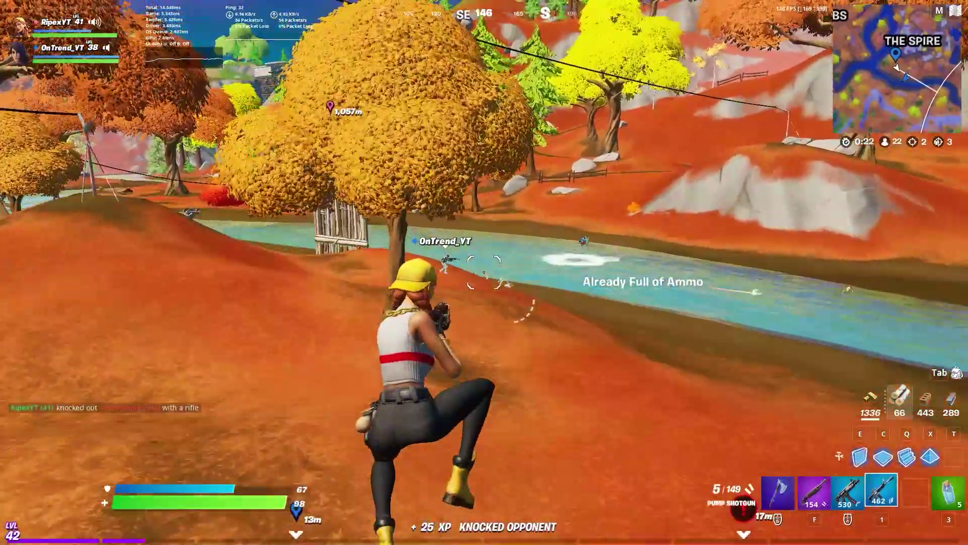
key("1")
key("r")
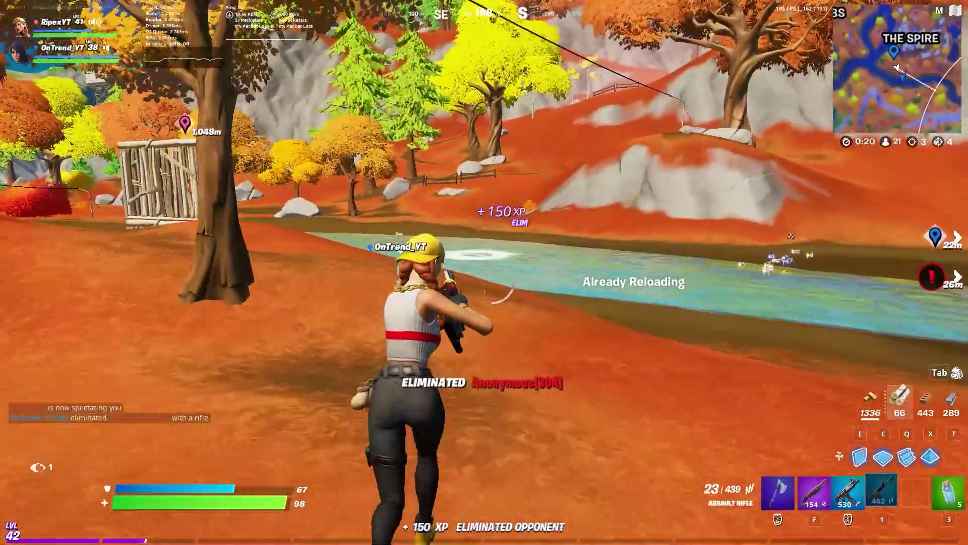
key("w")
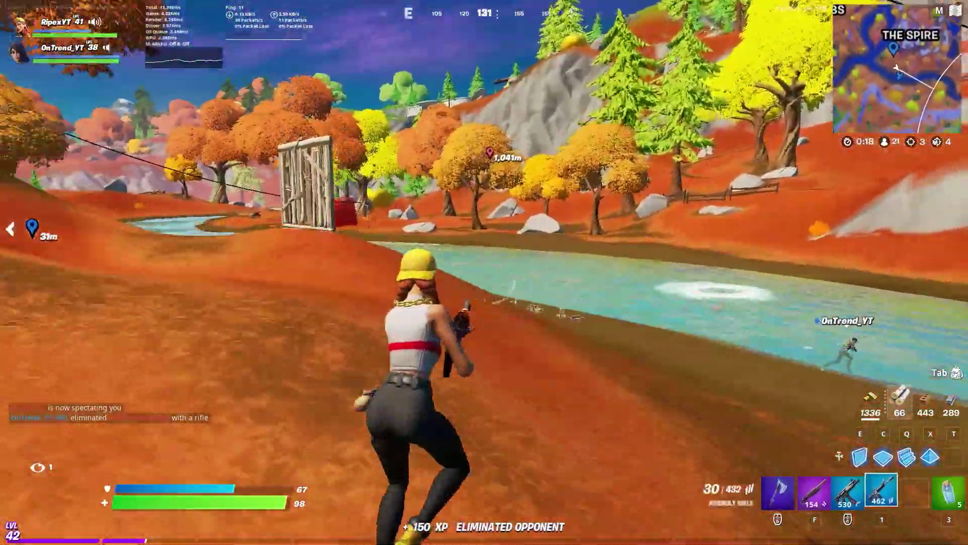
key("w")
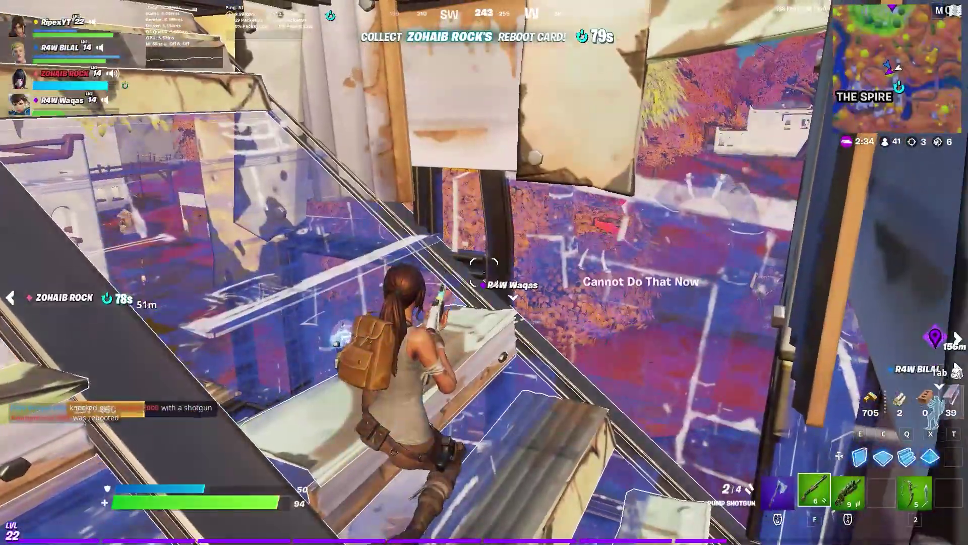
Drop off the build with the primal rifle, head to the white buildings, and climb the builds.
key("r")
key("w")
key("3")
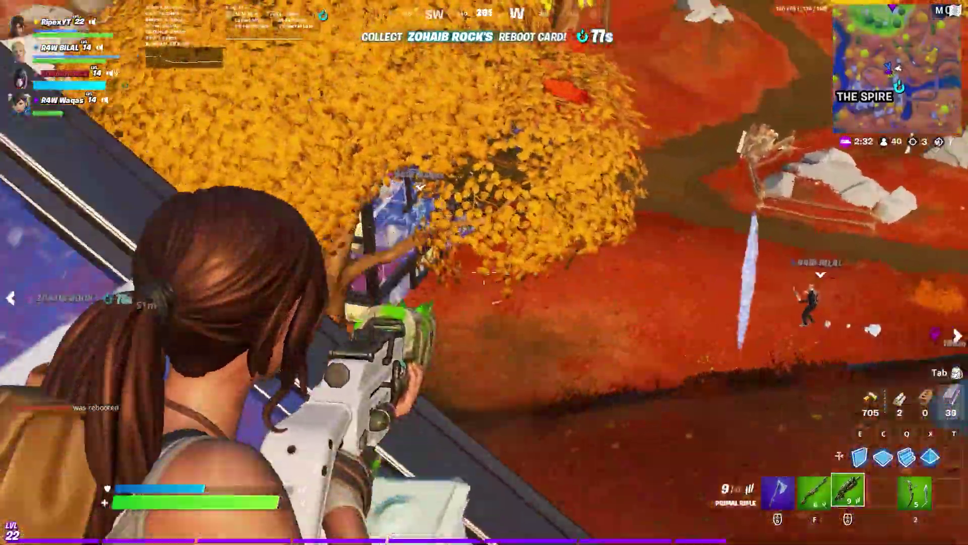
key("w")
key("f")
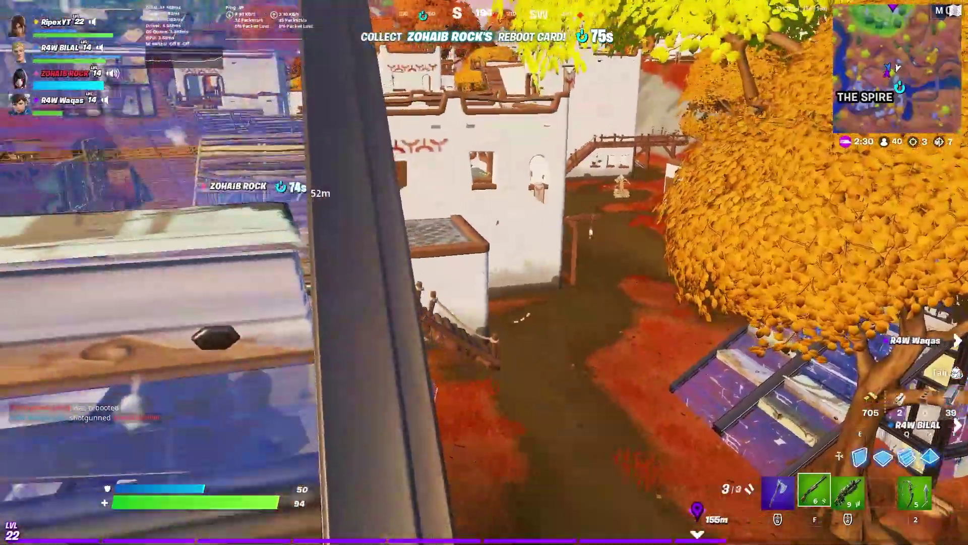
key("w")
key("r")
key("3")
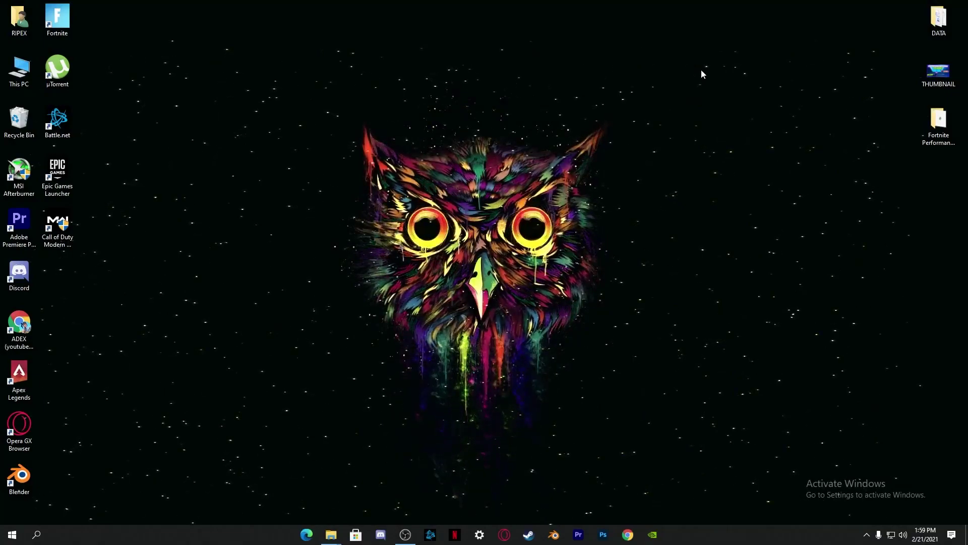
Drag the Fortnite Performance And FPS Boost Pack folder onto the desktop and preview its contents.
left_click_drag(951, 141, 243, 140)
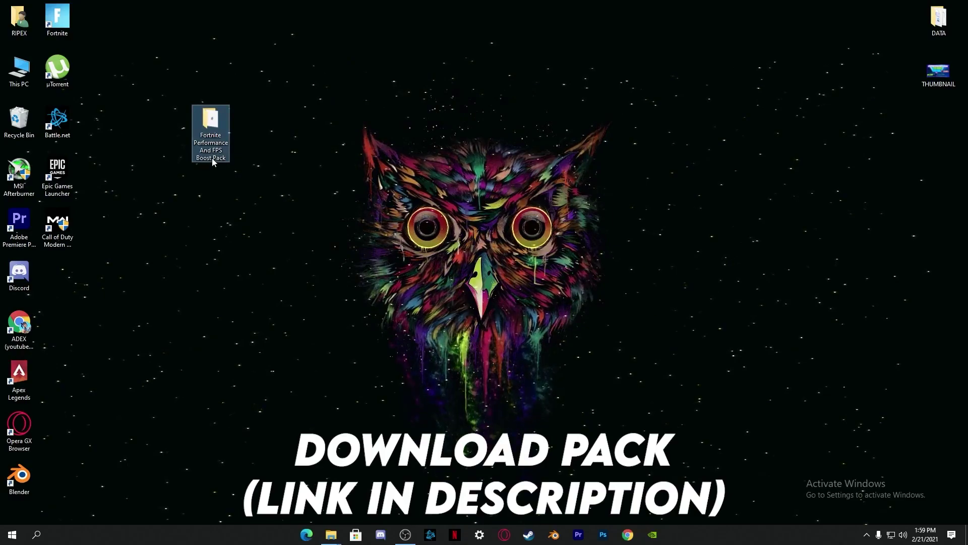
mouse_move(212, 159)
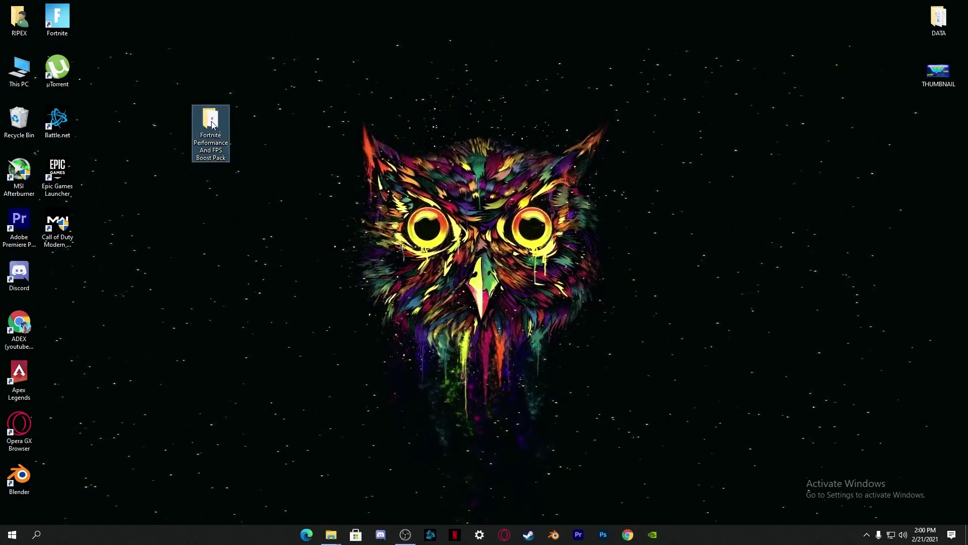
mouse_move(211, 125)
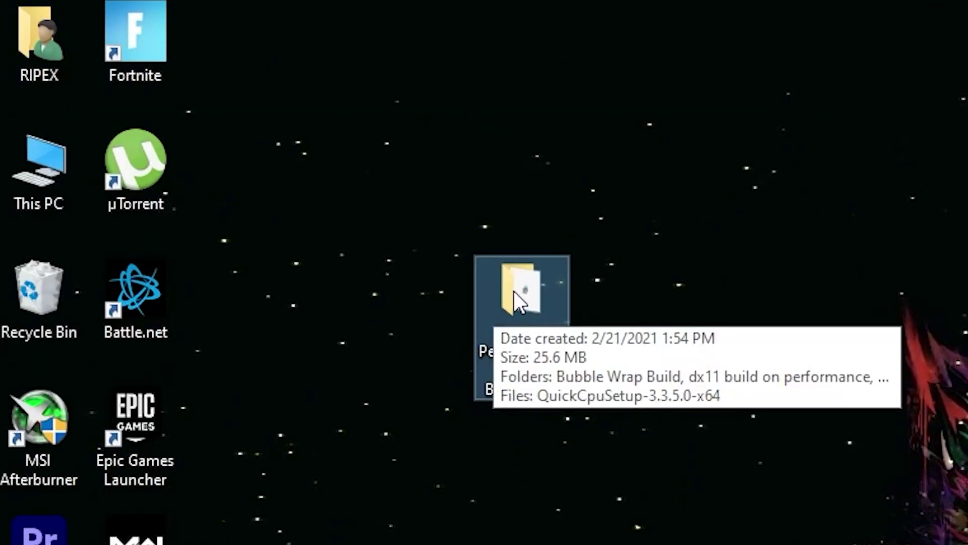
Open the boost pack folder, select its four items, then clear the selection.
double_click(527, 280)
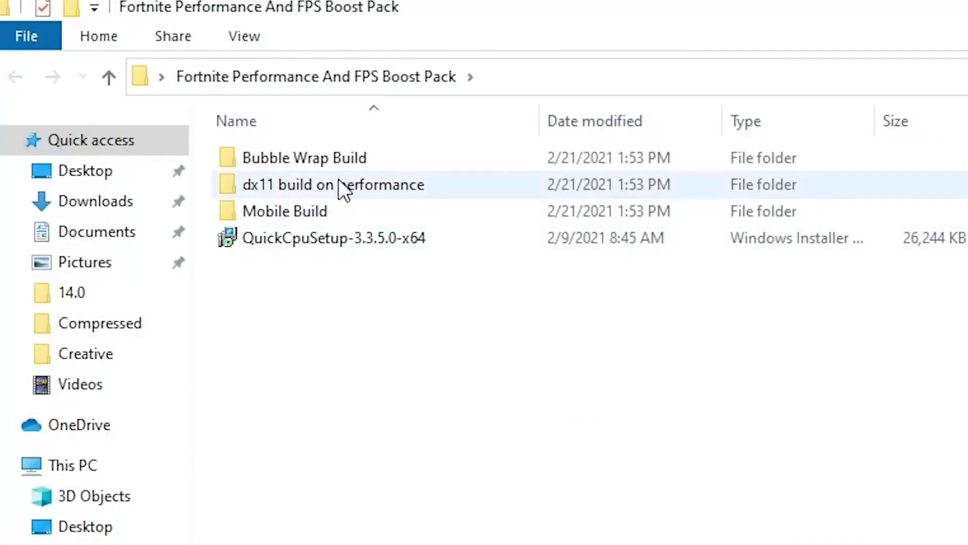
left_click_drag(512, 361, 731, 173)
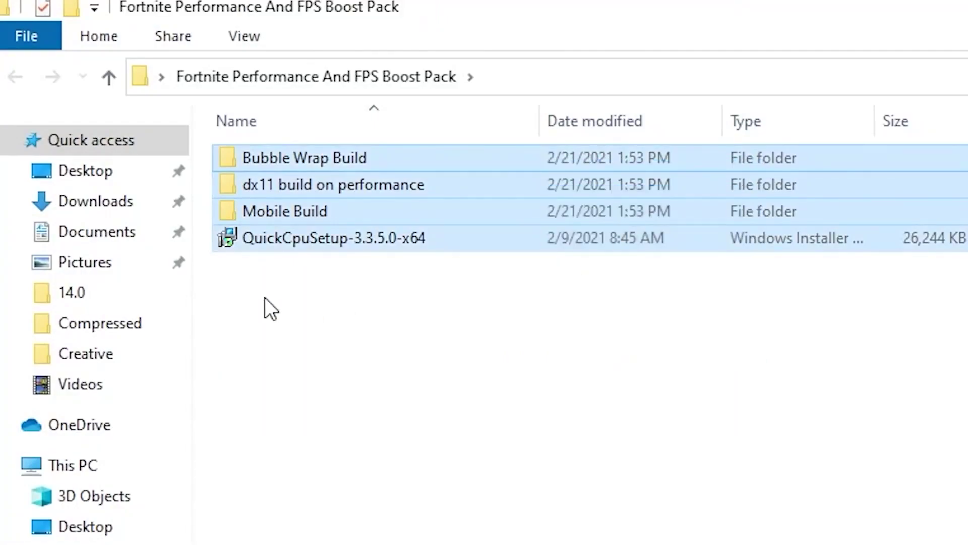
left_click(279, 285)
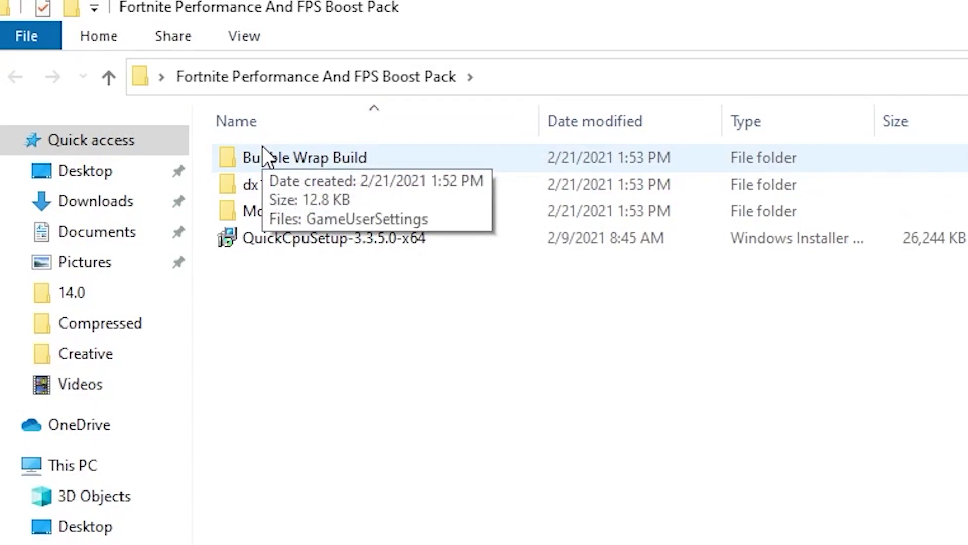
Open the Bubble Wrap Build folder and copy its GameUserSettings file.
double_click(280, 154)
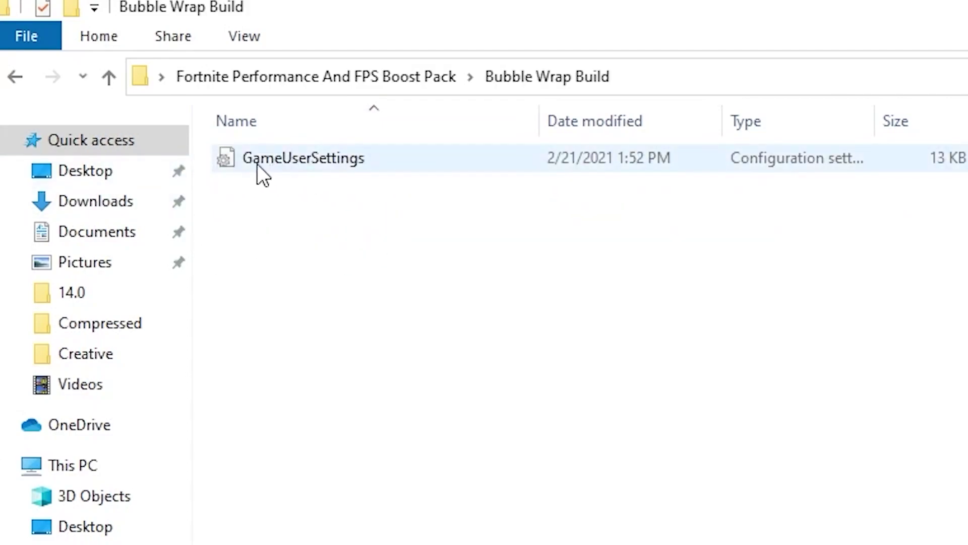
right_click(290, 157)
left_click(335, 544)
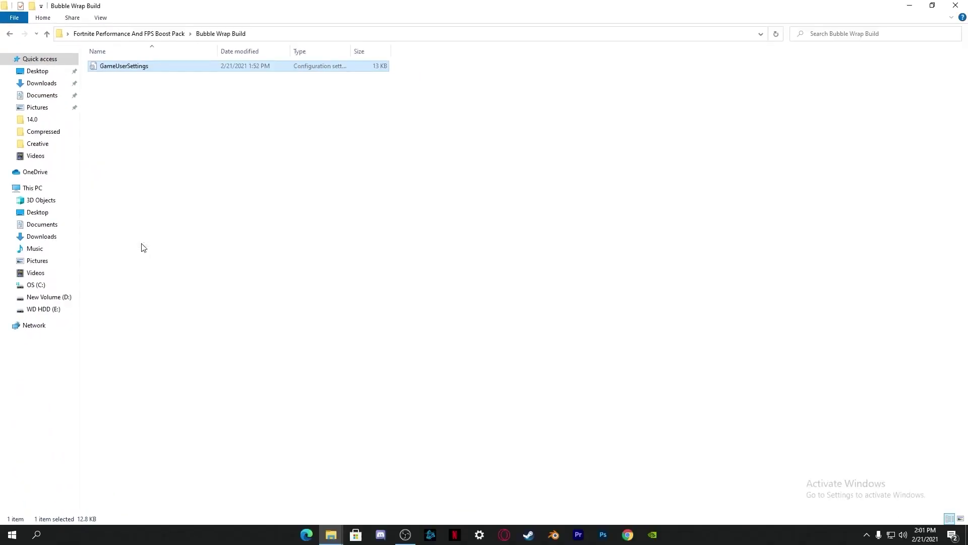
Open GameUserSettings in Notepad and scroll through its settings.
right_click(121, 66)
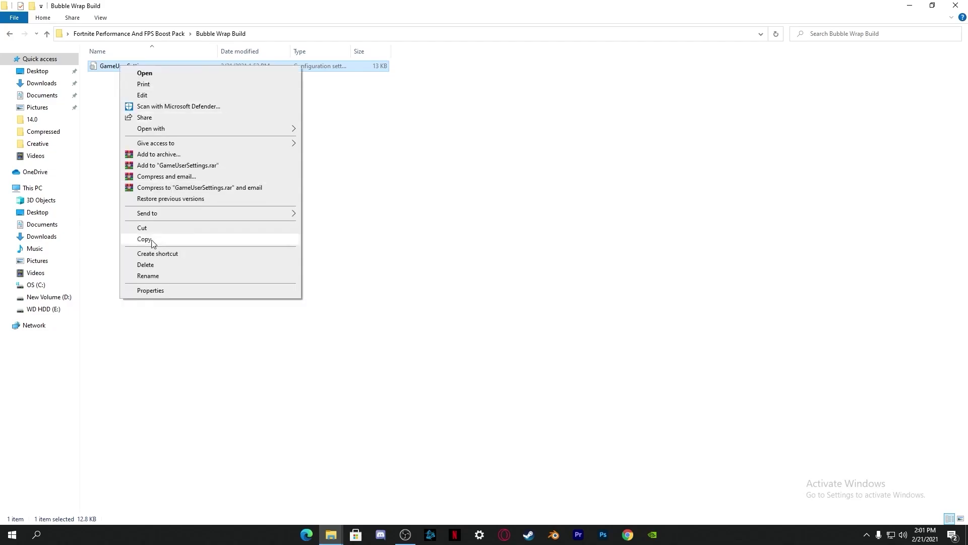
left_click(143, 95)
scroll(416, 235, "down", 20)
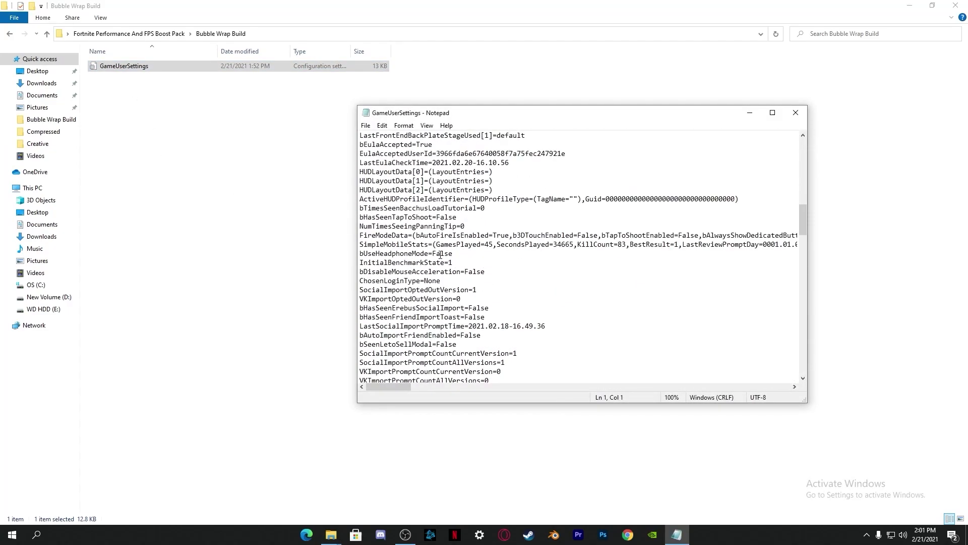
scroll(440, 255, "down", 10)
scroll(441, 255, "down", 20)
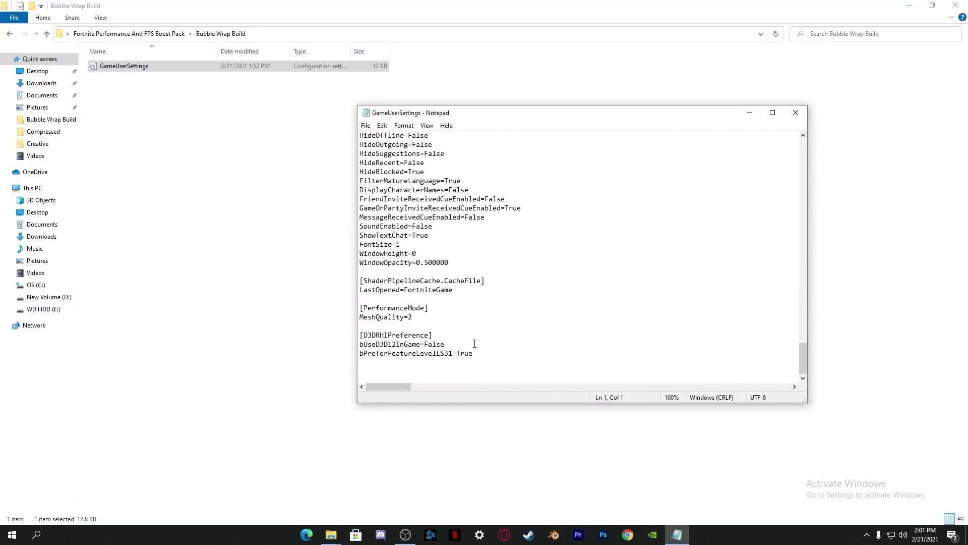
Close Notepad and copy the GameUserSettings file again.
left_click(796, 114)
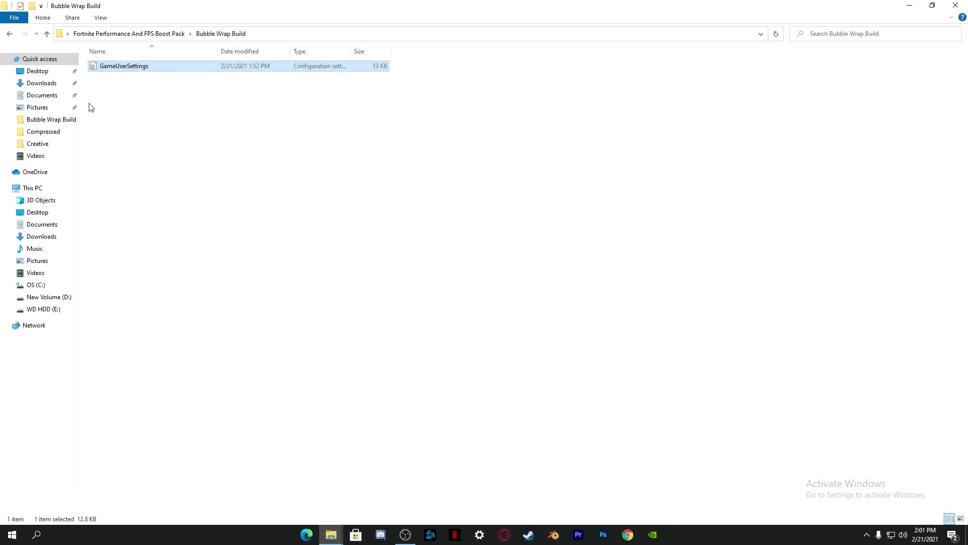
right_click(108, 66)
left_click(129, 237)
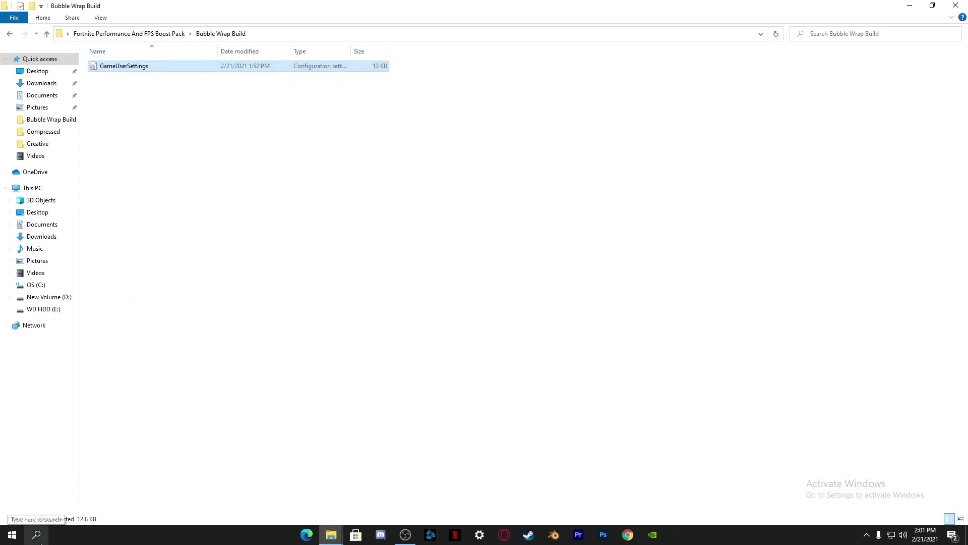
Launch Run from Windows Search and open %LOCALAPPDATA% in File Explorer.
left_click(37, 537)
type("run")
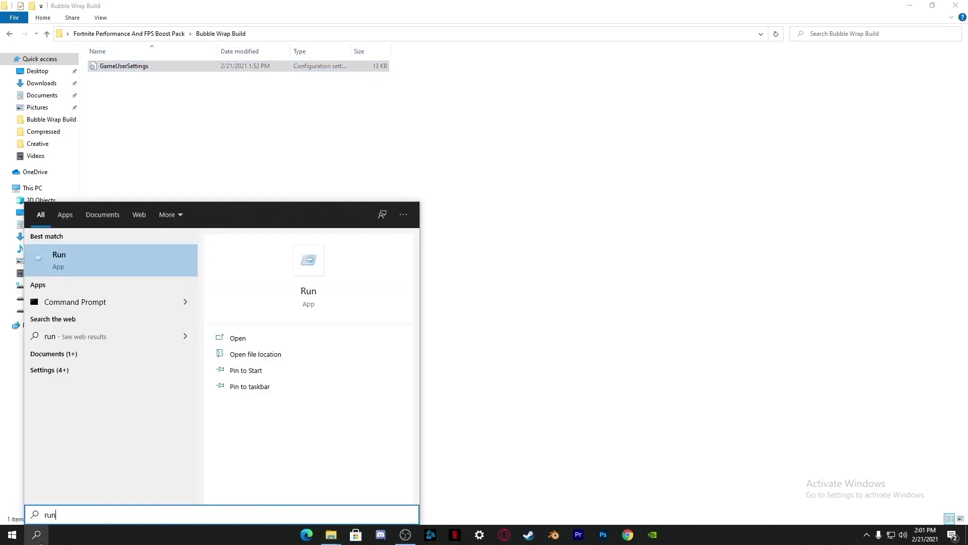
key("Return")
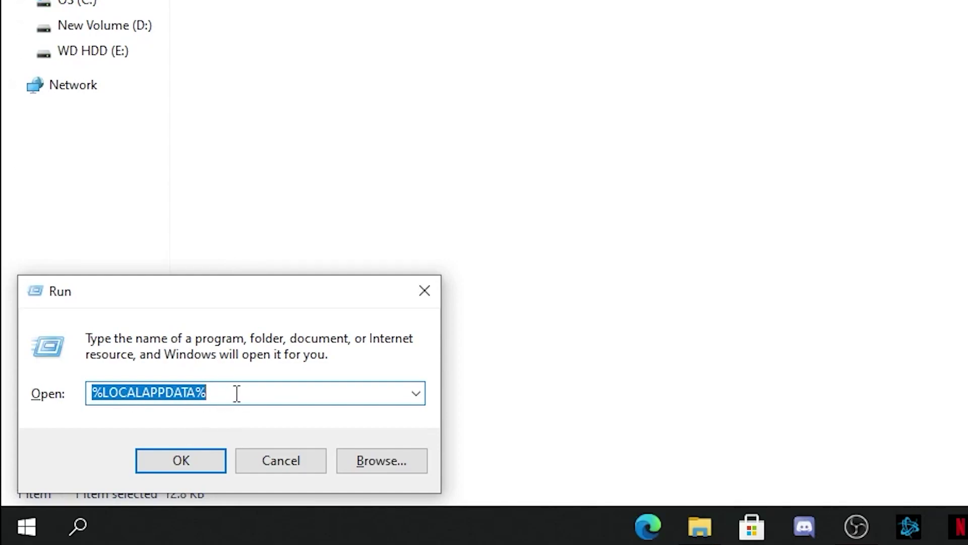
left_click(102, 394)
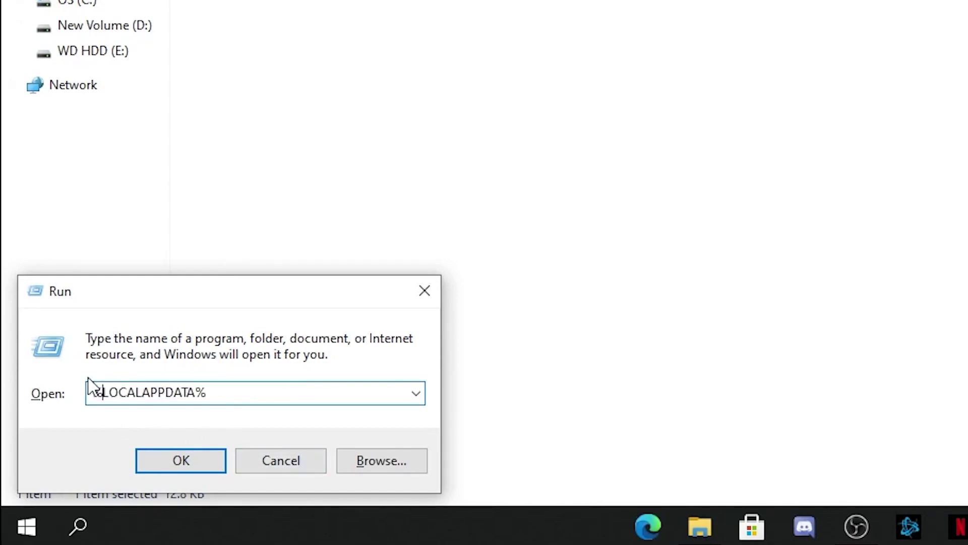
left_click(206, 463)
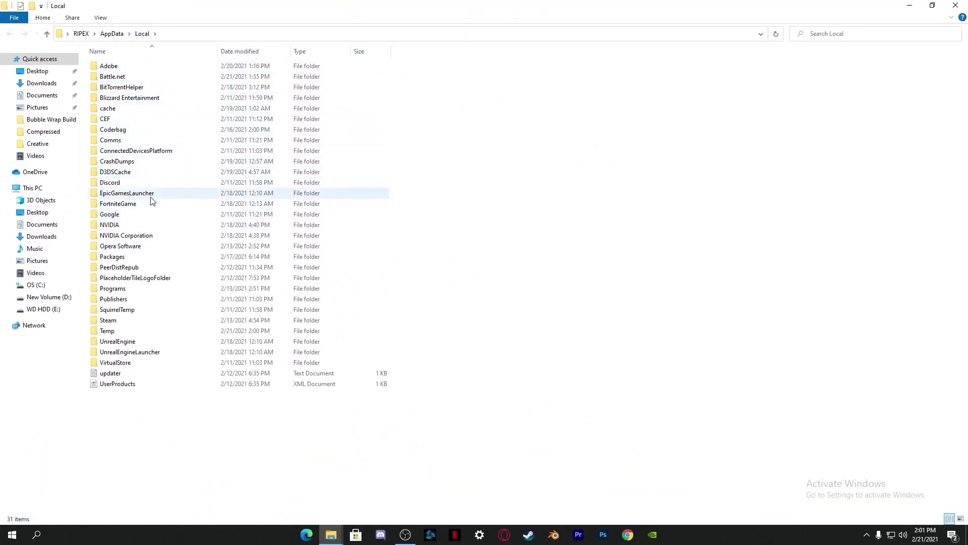
Navigate to FortniteGame\Saved\Config\WindowsClient and paste GameUserSettings there.
double_click(117, 207)
double_click(107, 66)
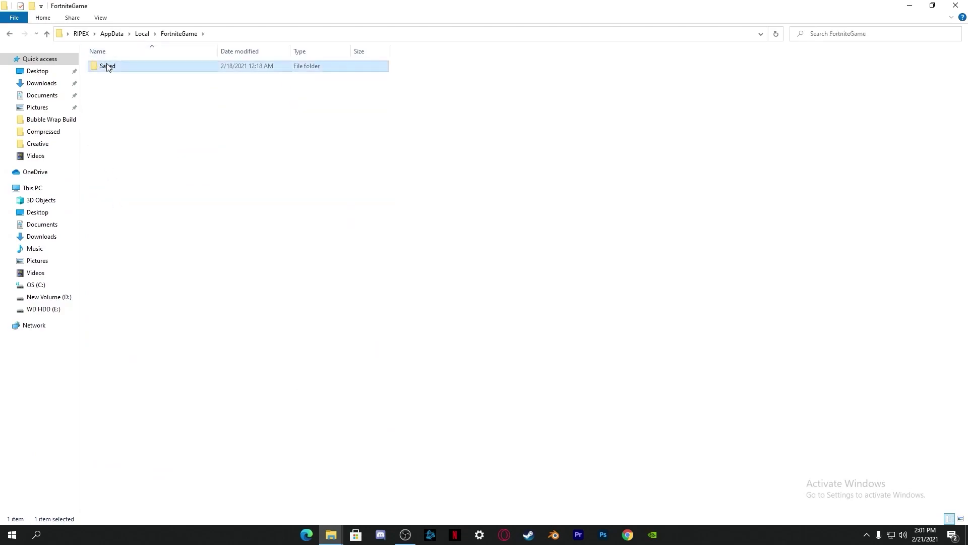
left_click(119, 77)
double_click(120, 79)
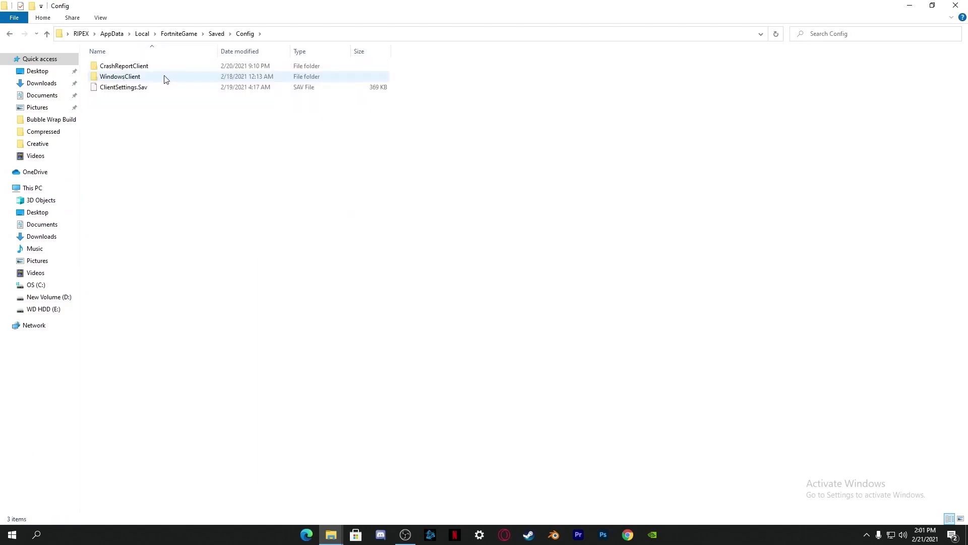
double_click(121, 77)
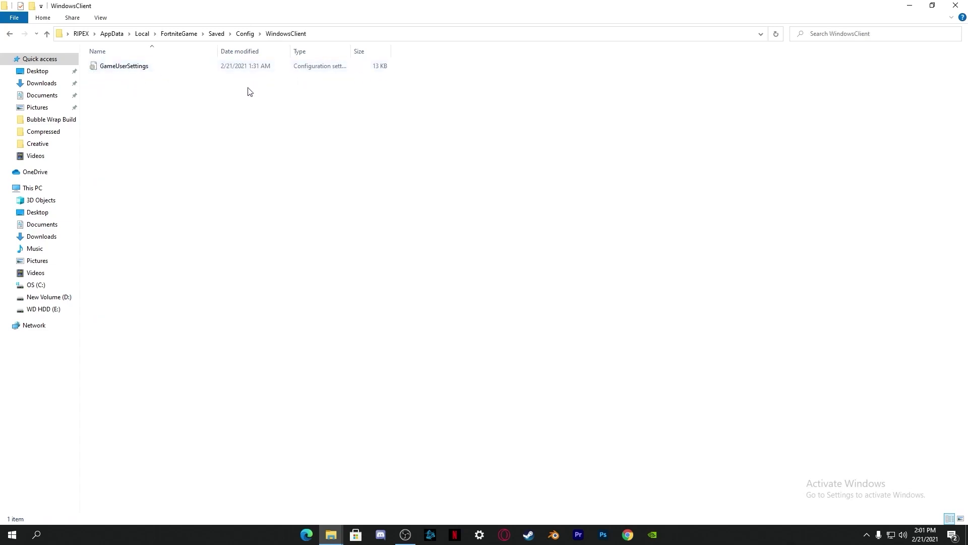
right_click(101, 116)
left_click(125, 183)
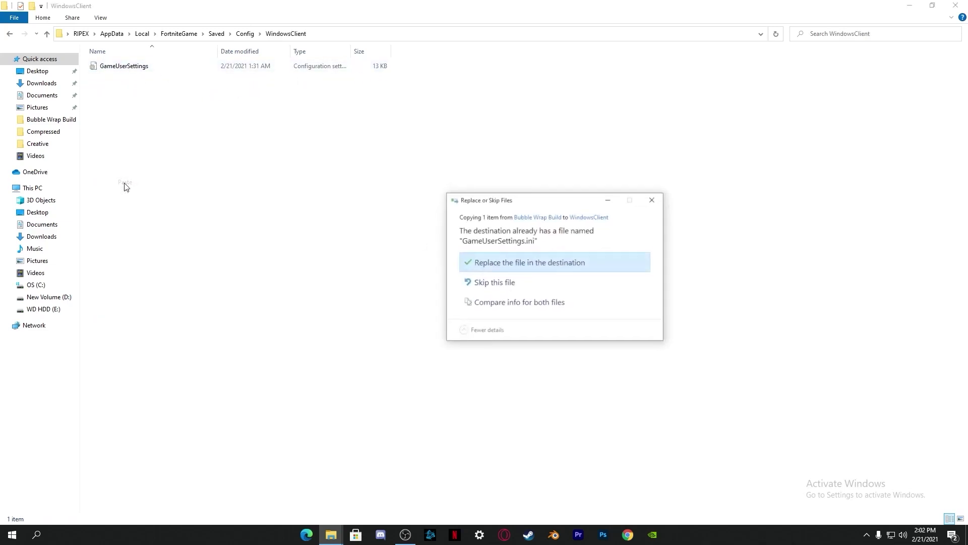
Replace the existing GameUserSettings.ini, set it Read-only, and close the WindowsClient window.
left_click(544, 248)
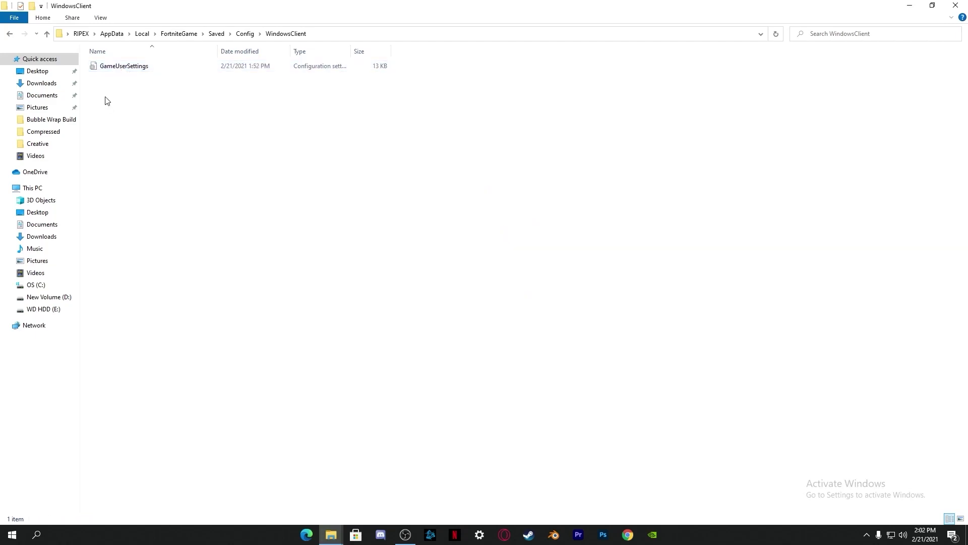
right_click(113, 67)
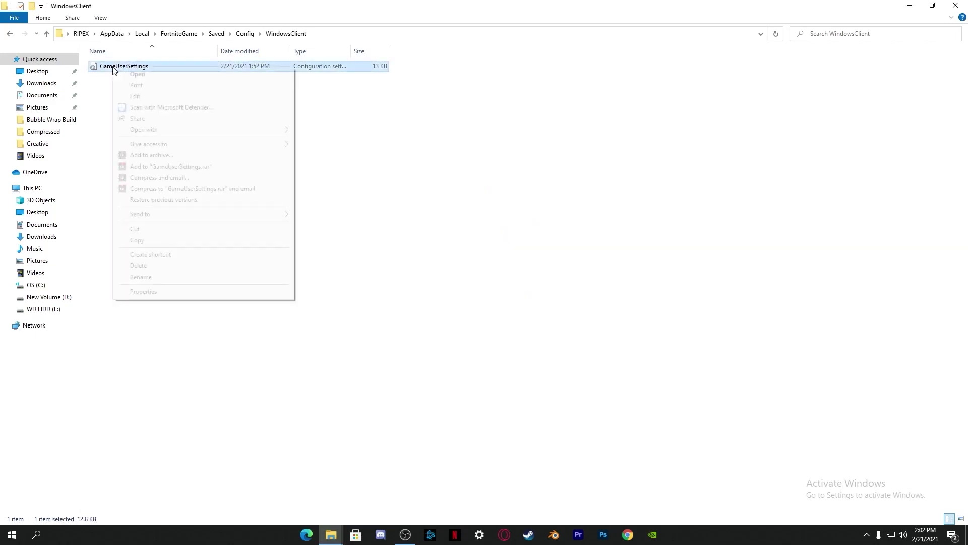
left_click(143, 292)
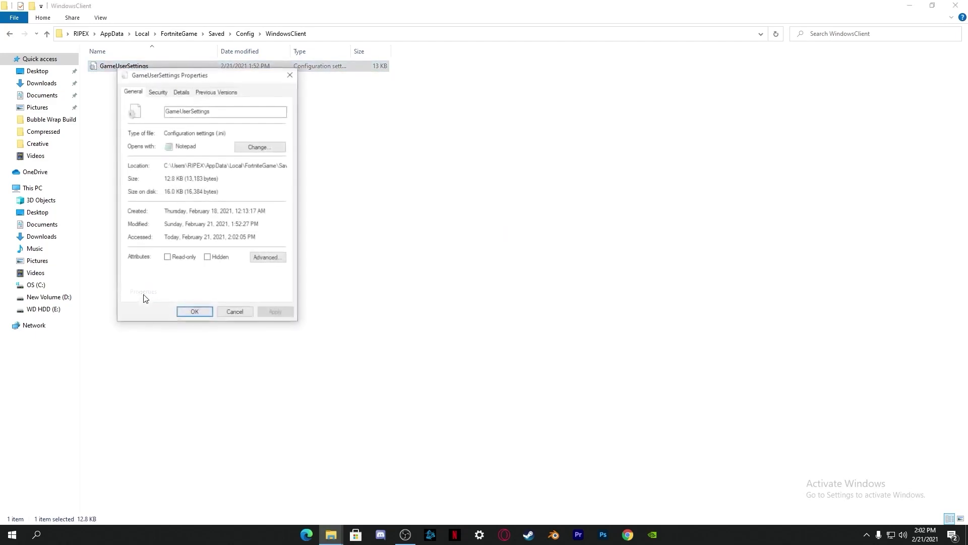
left_click(168, 258)
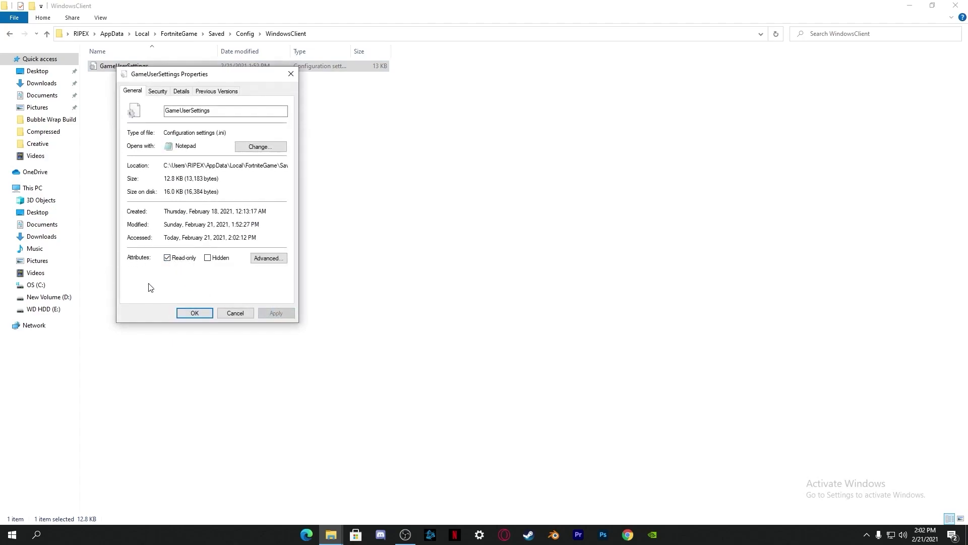
left_click(173, 259)
left_click(276, 313)
left_click(187, 312)
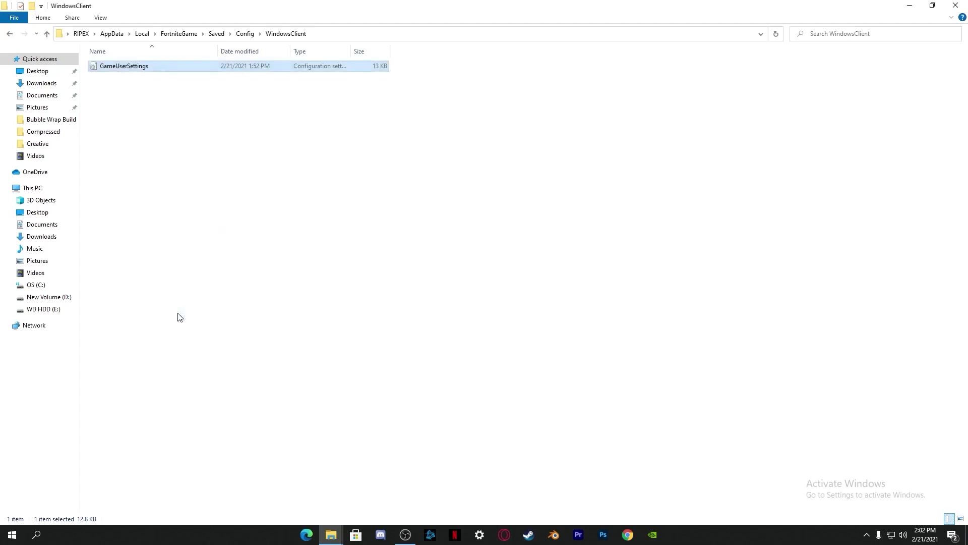
left_click(955, 5)
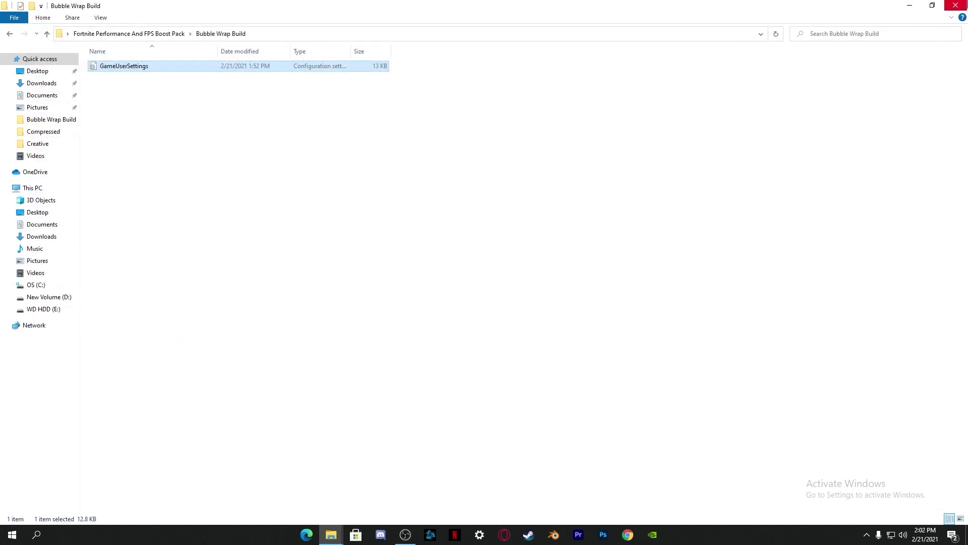
Close the Bubble Wrap Build window, launch Epic Games Launcher, and go to the Library.
left_click(956, 5)
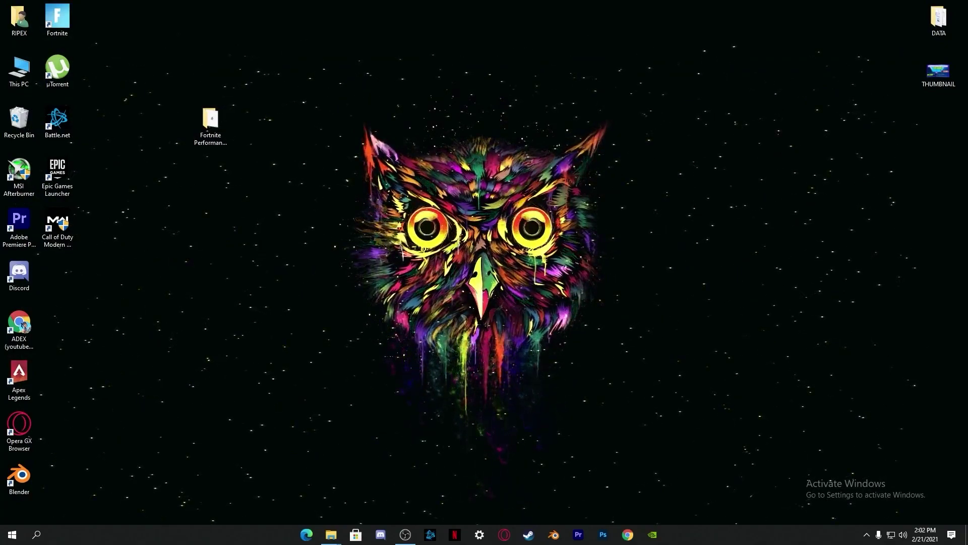
double_click(58, 174)
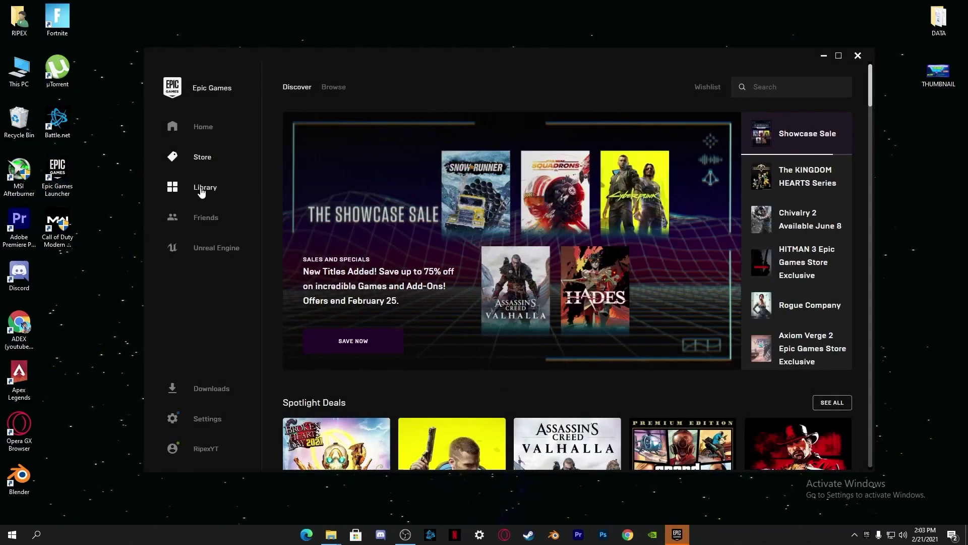
left_click(201, 191)
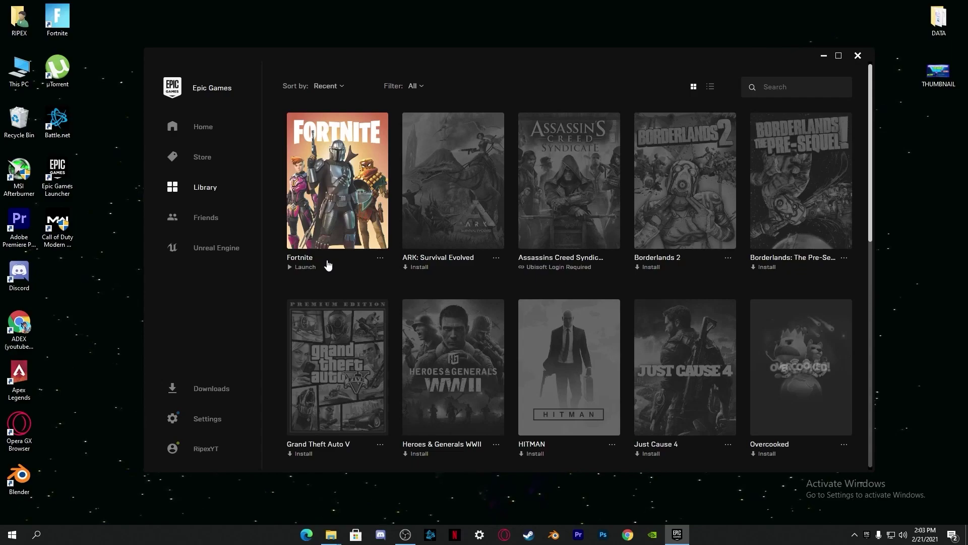
In Fortnite's installation options, leave Save the World and High Resolution Textures unchecked.
left_click(384, 261)
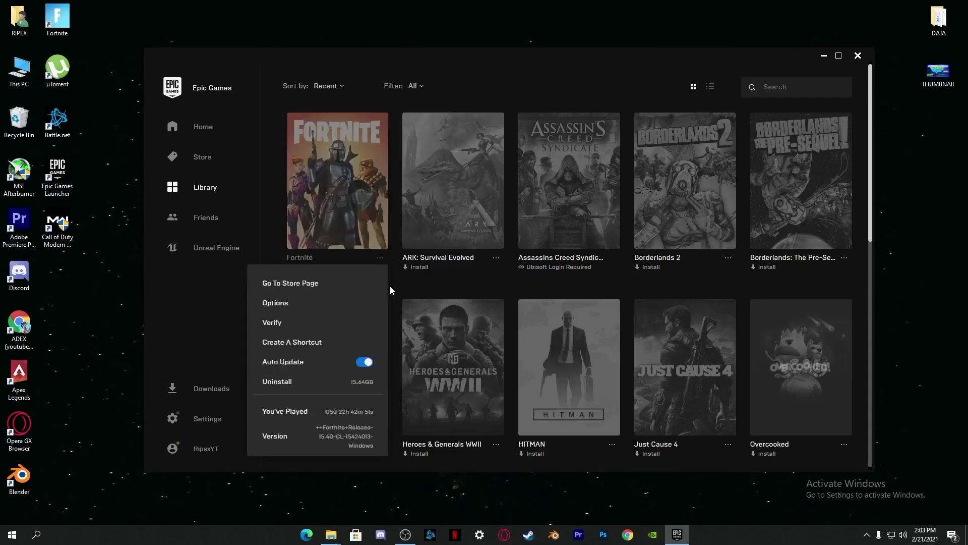
left_click(277, 303)
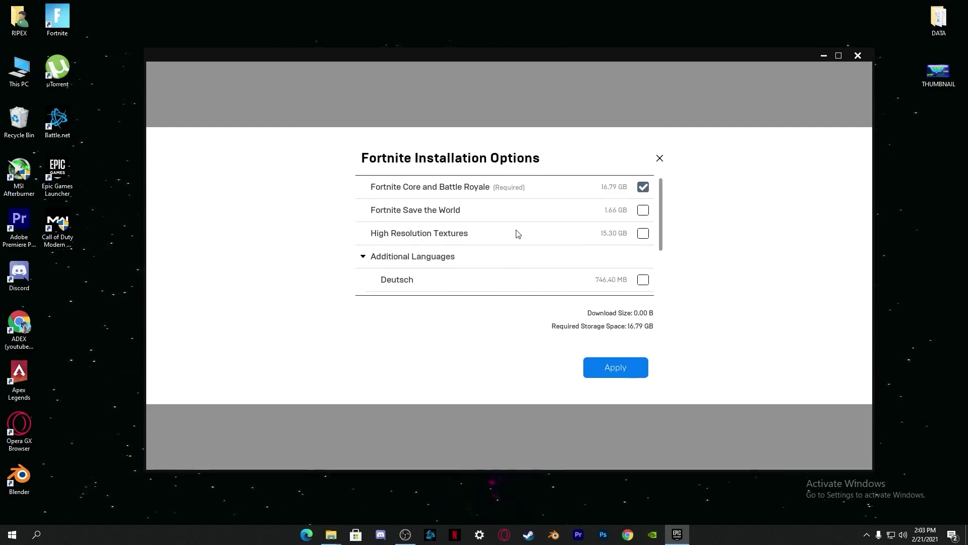
left_click(643, 211)
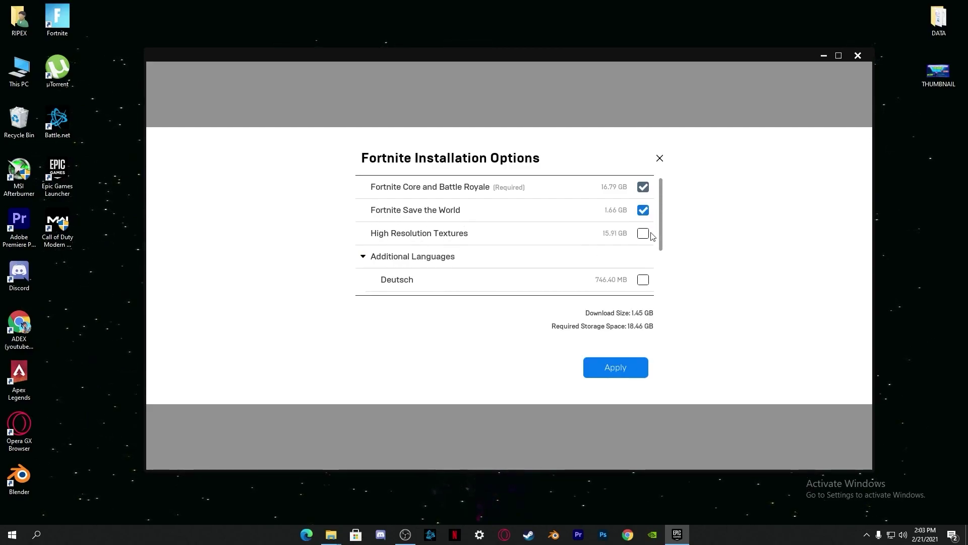
left_click(644, 235)
left_click(643, 234)
left_click(643, 210)
Collapse Additional Languages and apply the 16.79 GB Core and Battle Royale install.
scroll(542, 240, "down", 2)
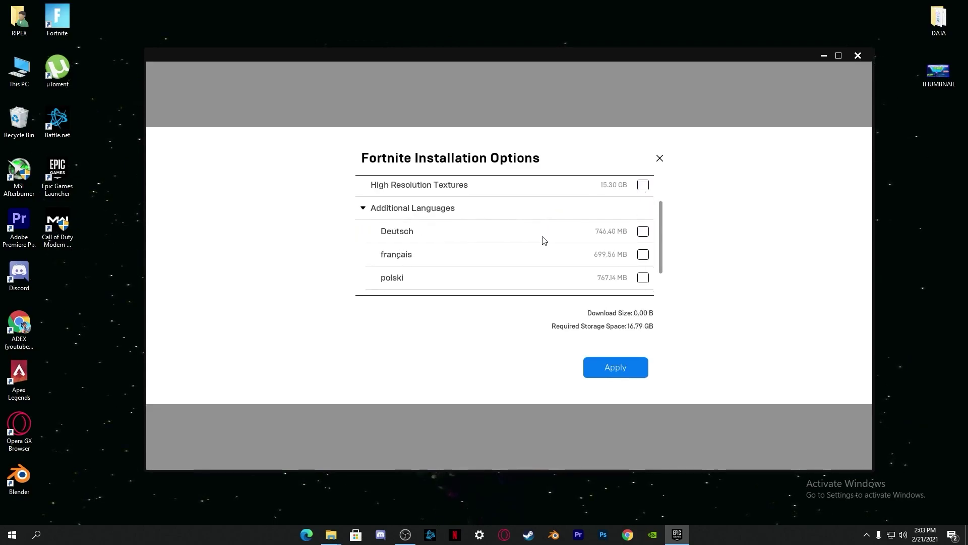
scroll(479, 240, "down", 1)
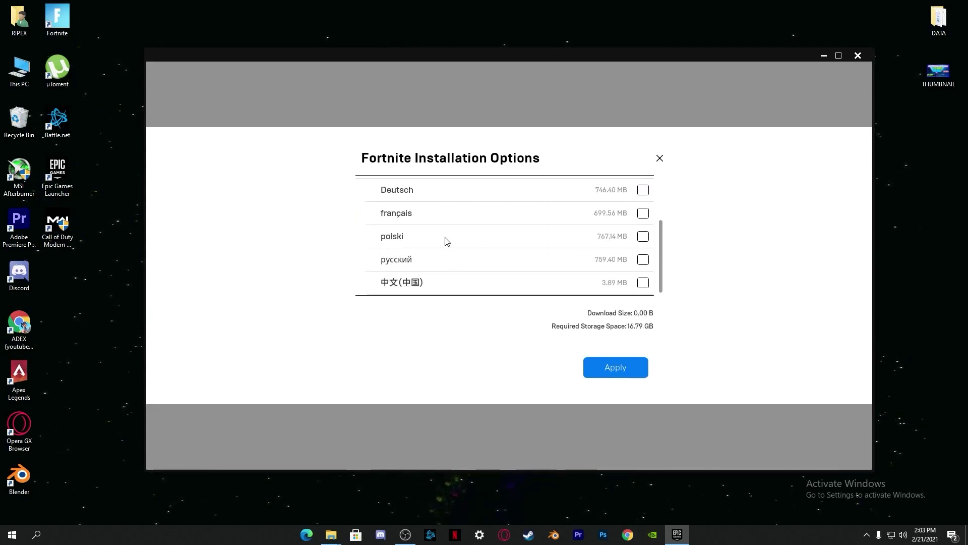
scroll(439, 247, "up", 1)
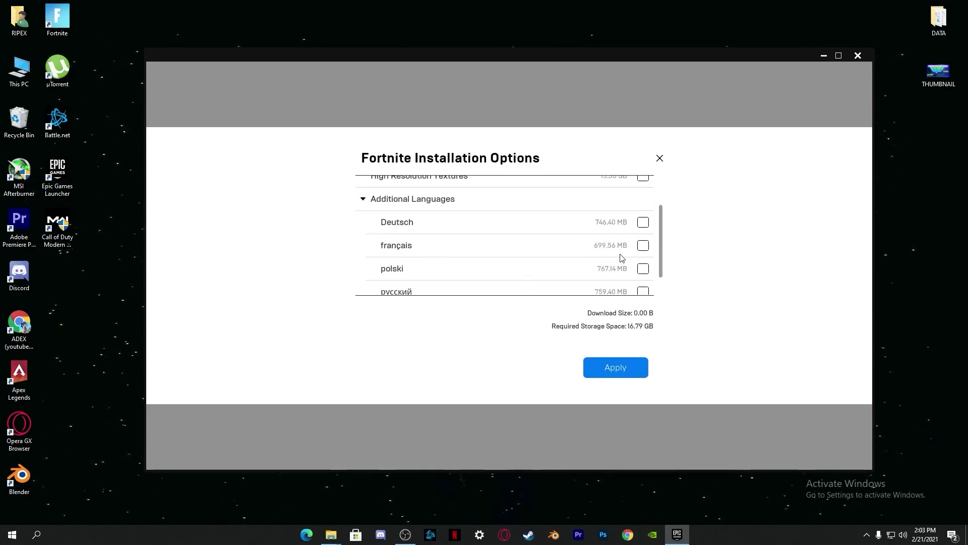
left_click(360, 200)
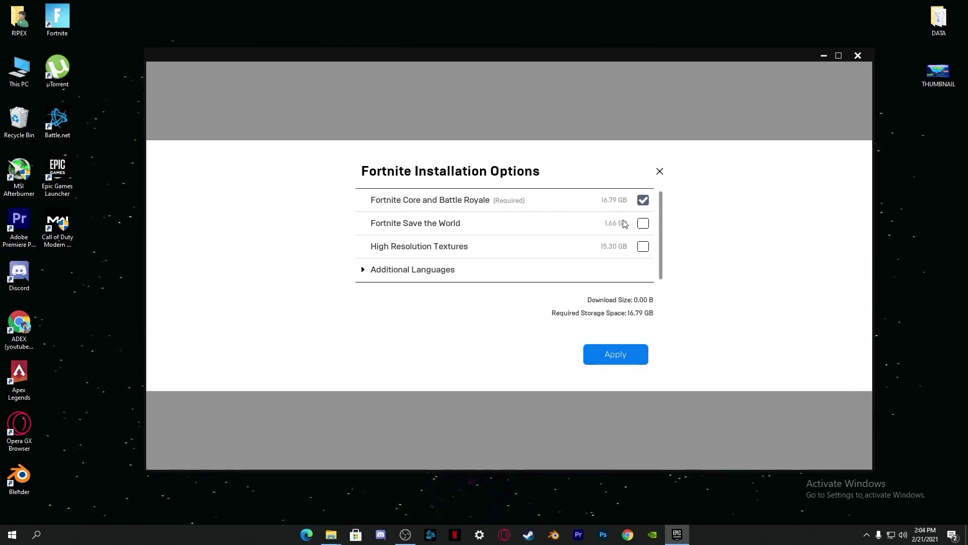
left_click(616, 359)
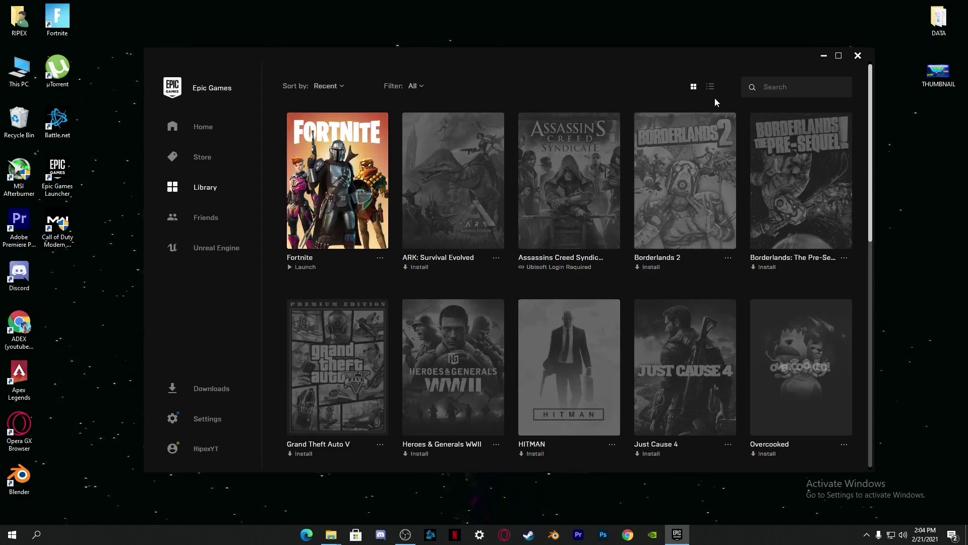
Minimize the launcher, open the boost pack folder, and run the QuickCpuSetup-3.3.5.0-x64 installer.
left_click(824, 56)
double_click(211, 121)
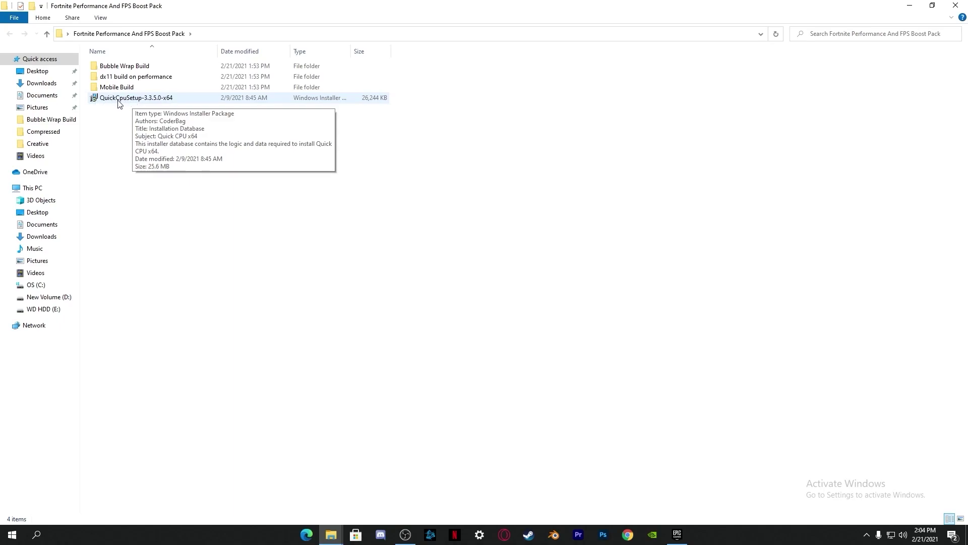
double_click(126, 98)
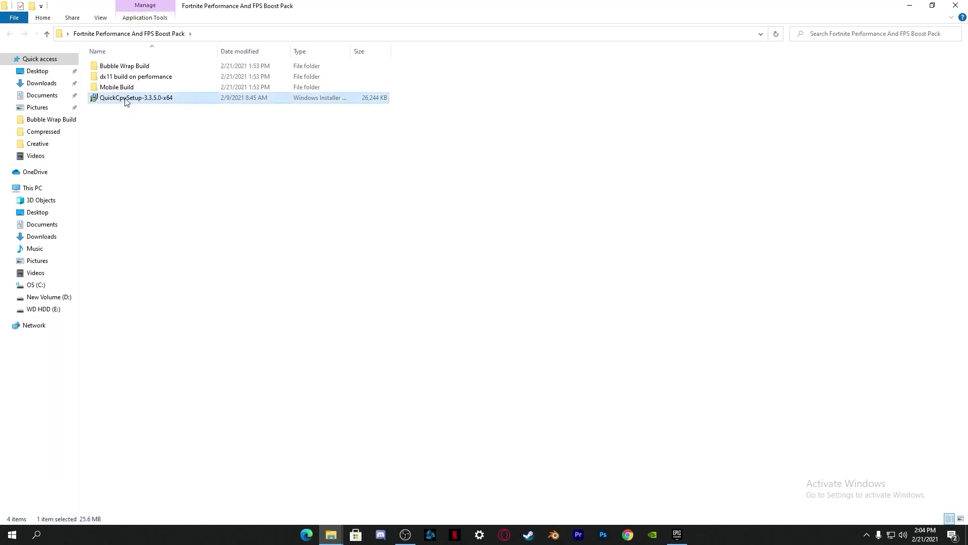
left_click(534, 346)
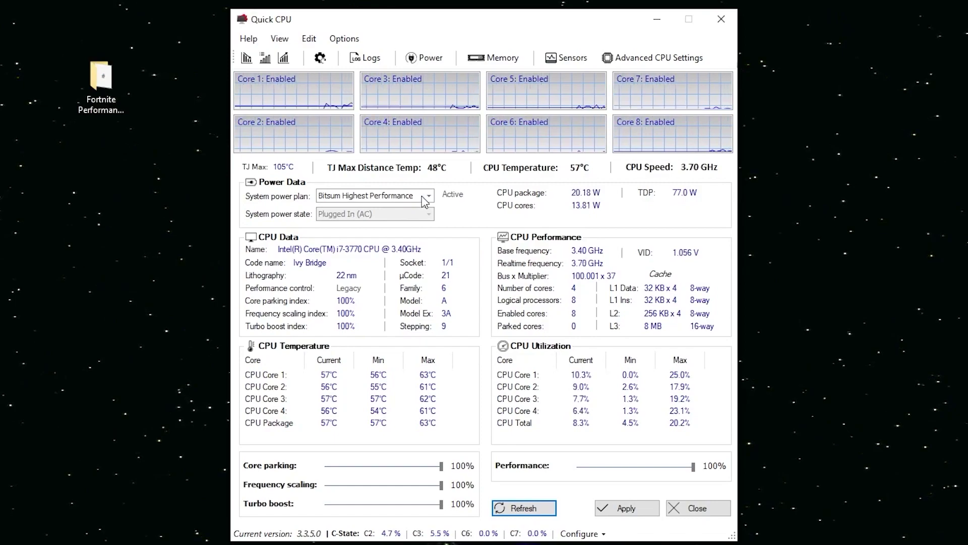
Settle on the Bitsum Highest Performance power plan and apply 100% core parking, frequency scaling and turbo boost.
left_click(429, 197)
left_click(428, 197)
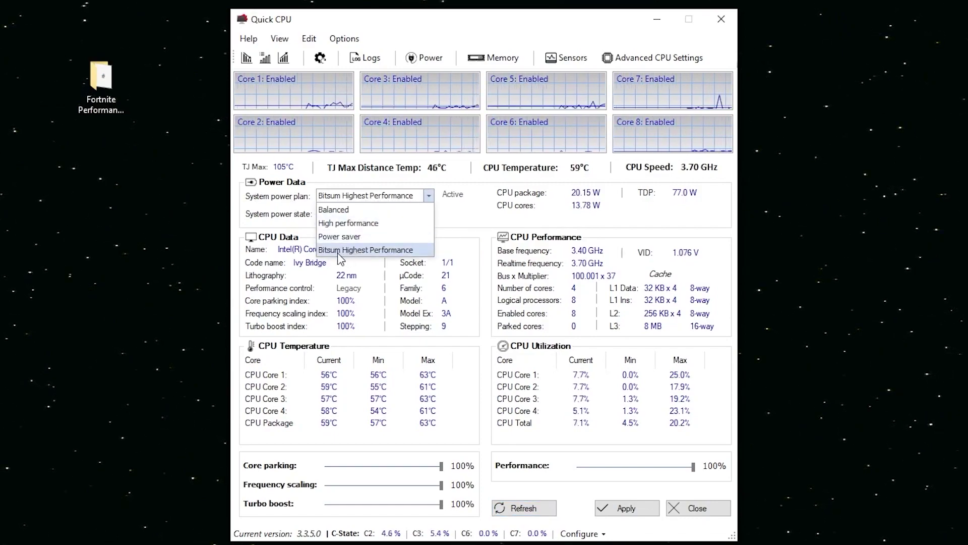
left_click(337, 254)
left_click(429, 197)
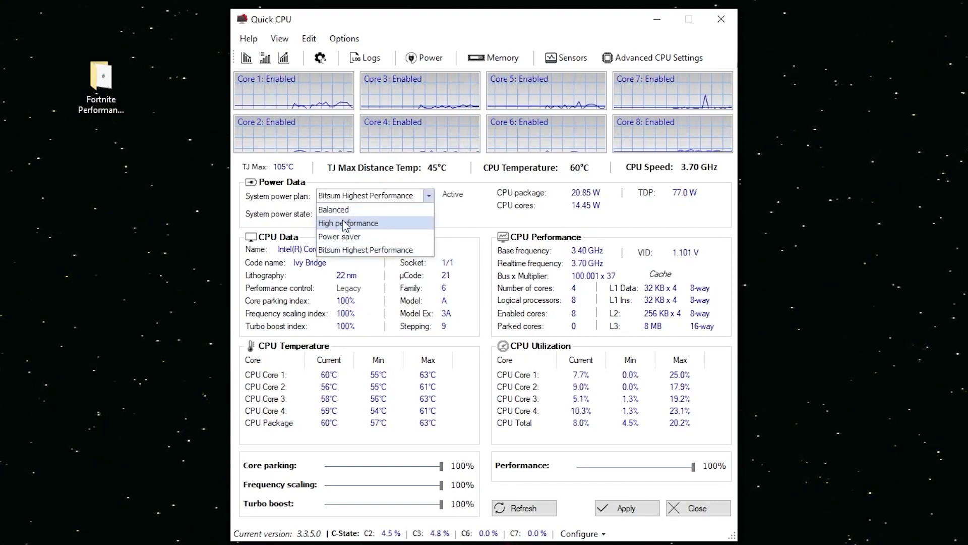
left_click(345, 223)
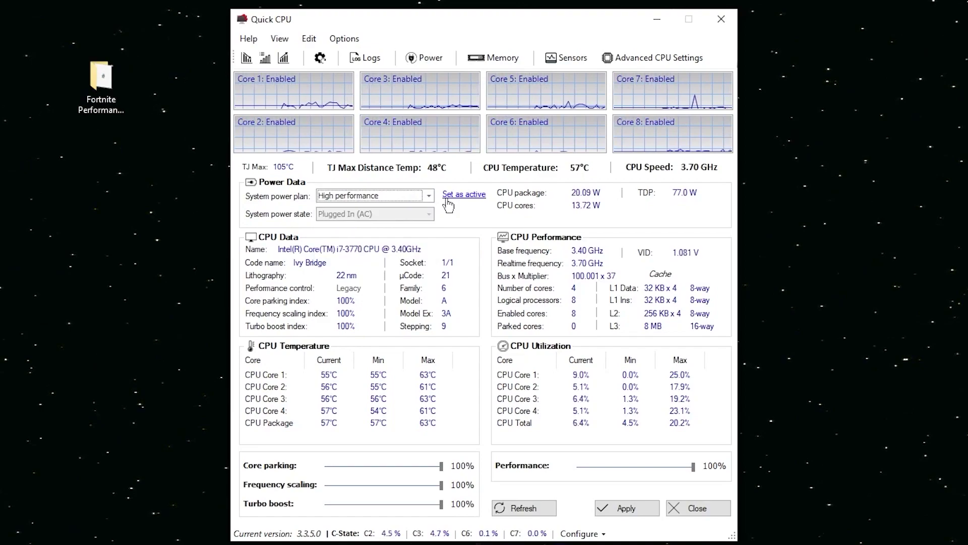
left_click(418, 201)
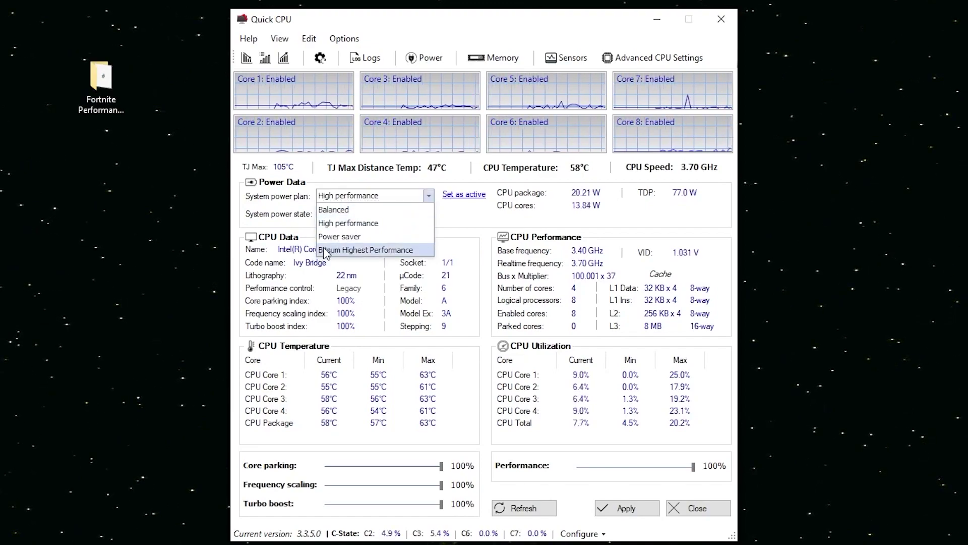
left_click(406, 249)
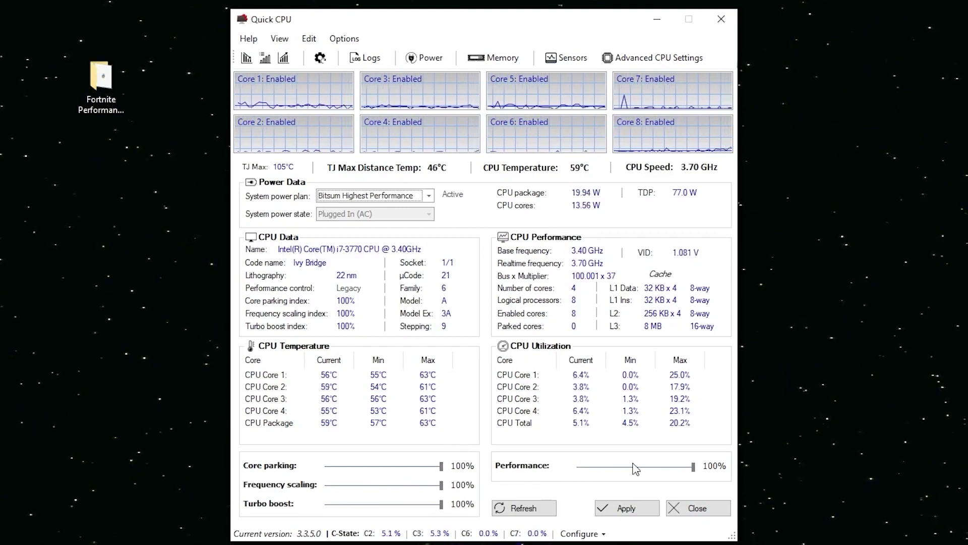
left_click(616, 504)
left_click(558, 314)
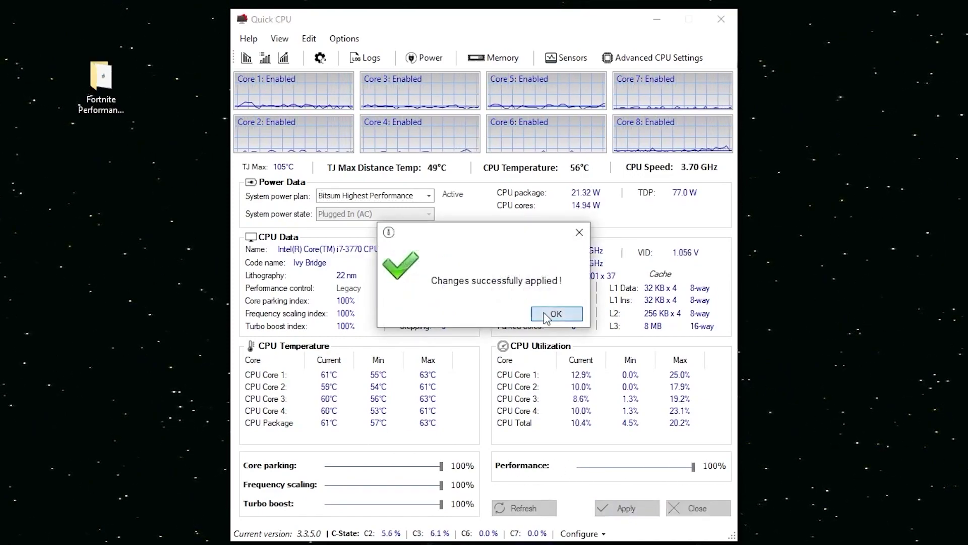
In Advanced CPU Settings, save the performance/energy policy at Max perf for all cores and close it.
left_click(608, 66)
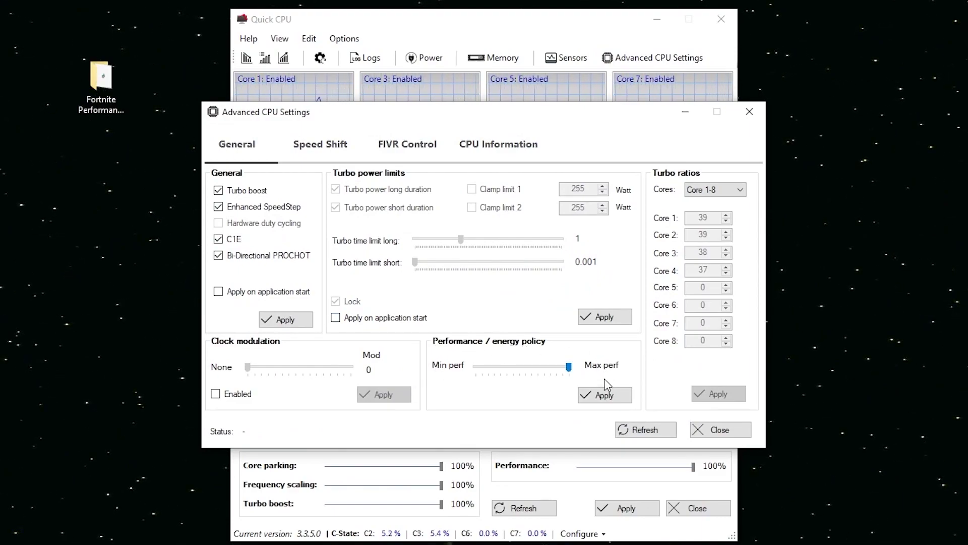
left_click(604, 400)
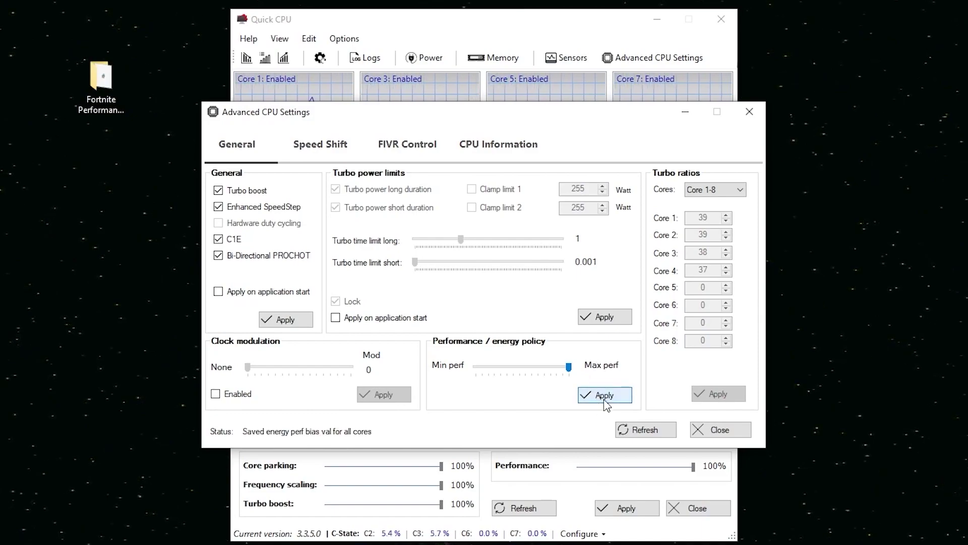
left_click(720, 430)
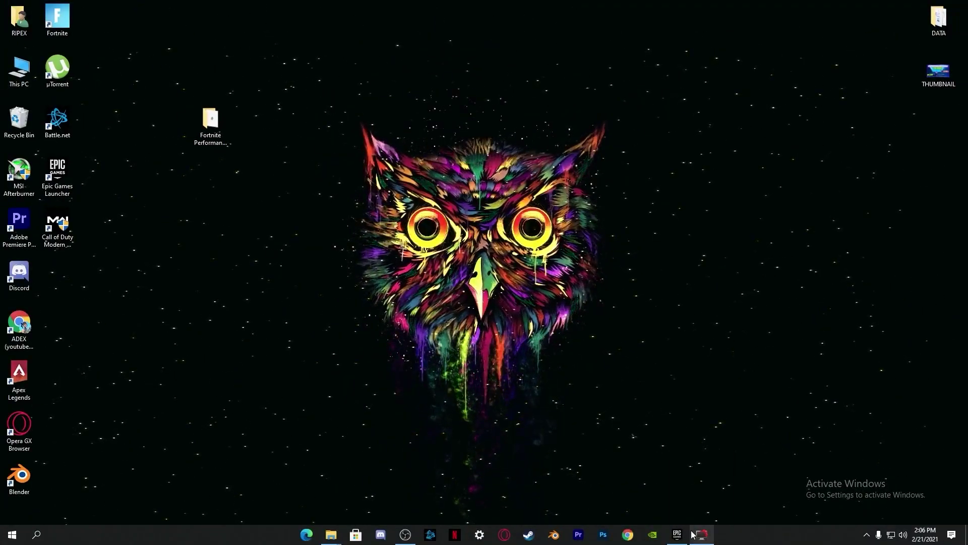
Close Quick CPU from its taskbar preview thumbnail.
mouse_move(702, 533)
left_click(724, 456)
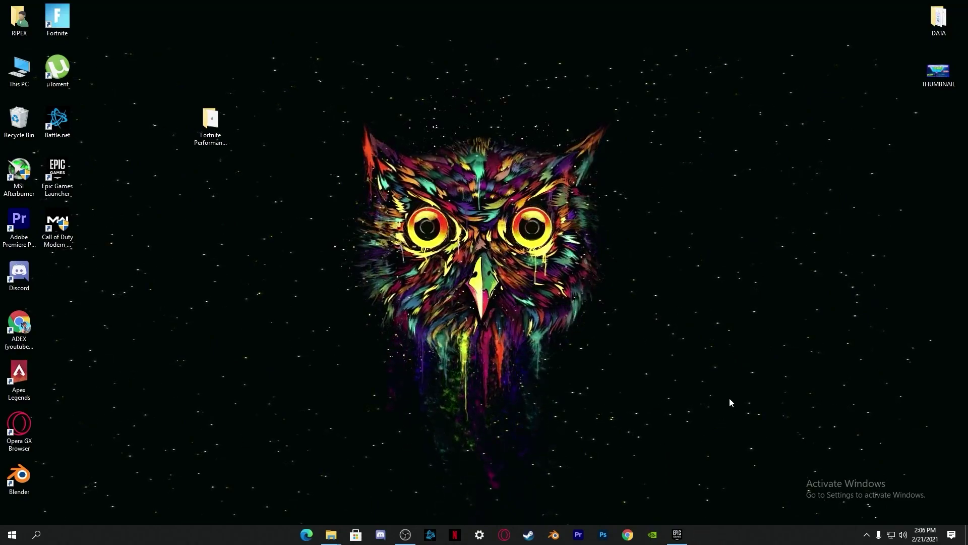